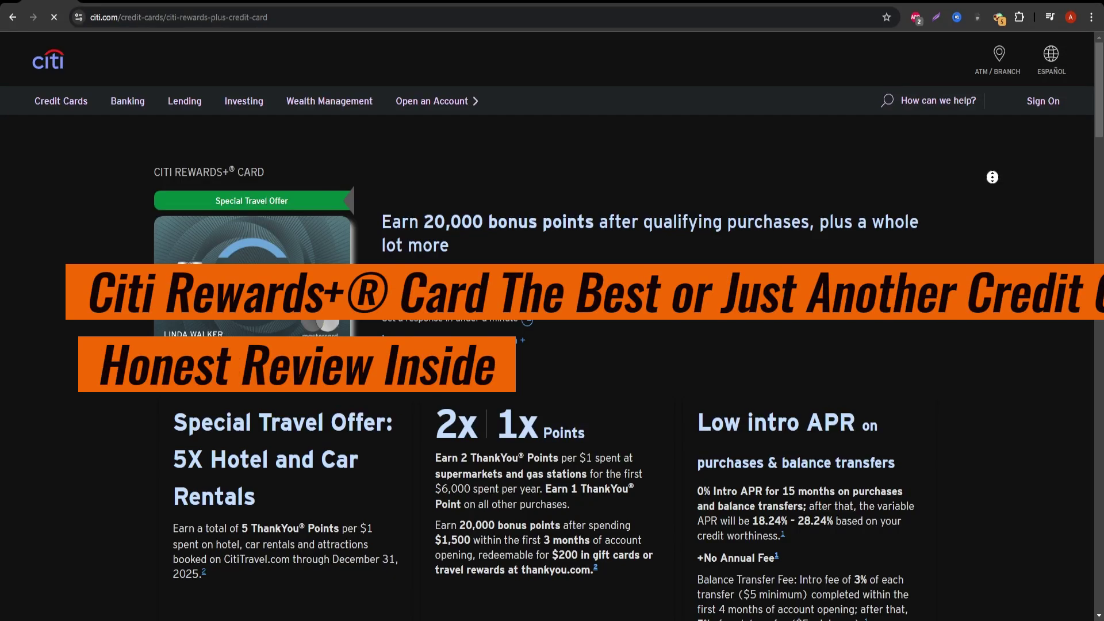
pyautogui.scroll(-1, 997, 201)
pyautogui.scroll(-1, 998, 206)
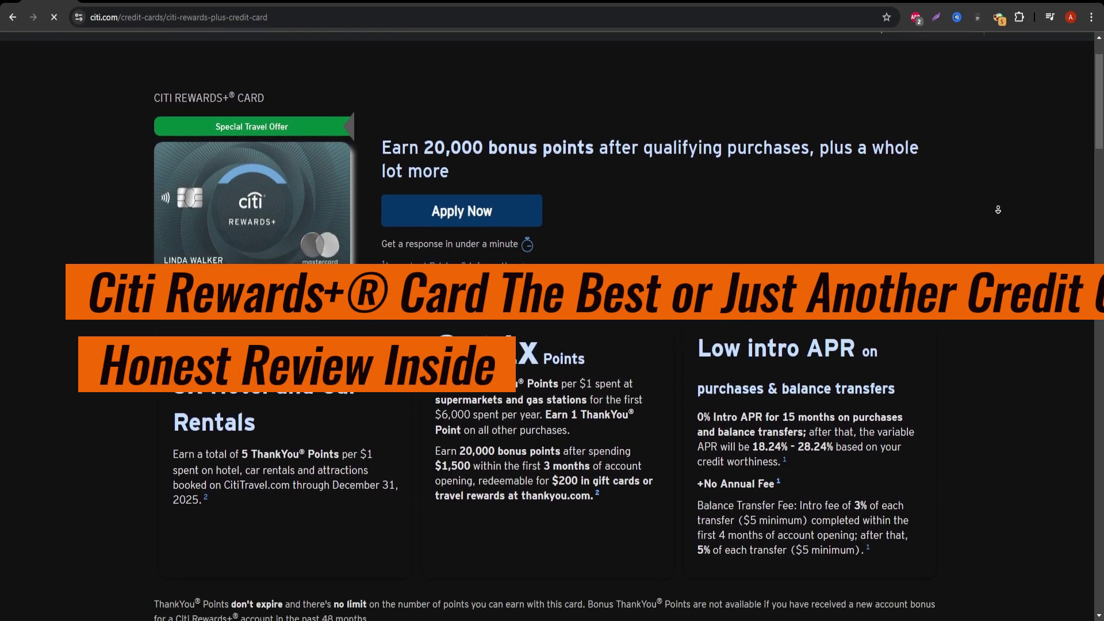
pyautogui.scroll(-1, 998, 210)
pyautogui.scroll(-1, 999, 210)
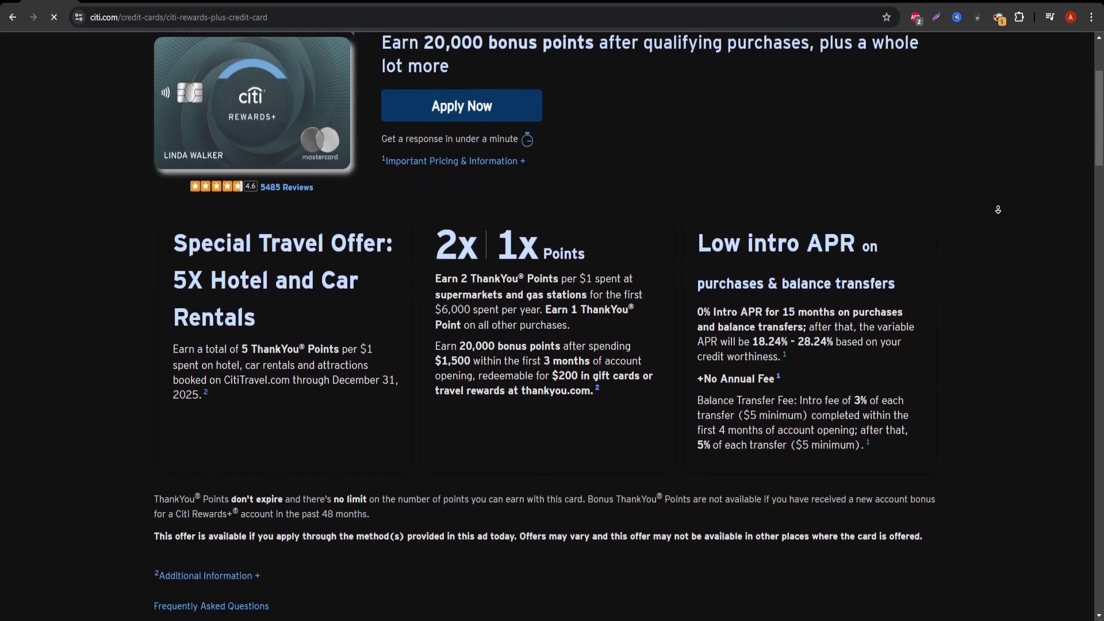
pyautogui.scroll(-1, 998, 210)
pyautogui.scroll(-1, 998, 210)
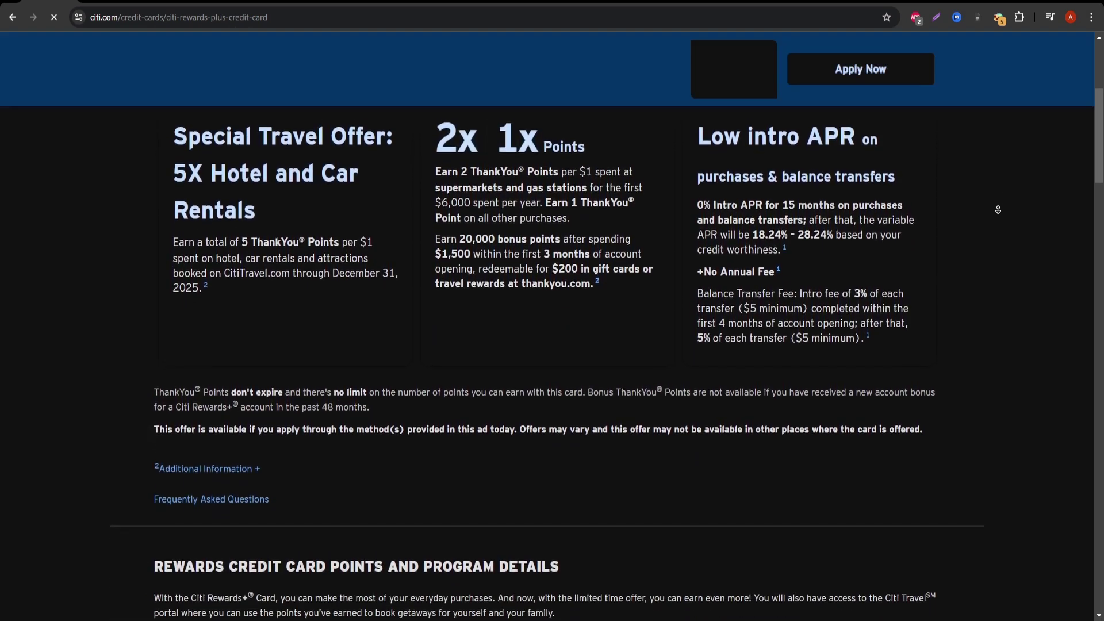
pyautogui.scroll(-1, 999, 210)
pyautogui.scroll(-1, 999, 209)
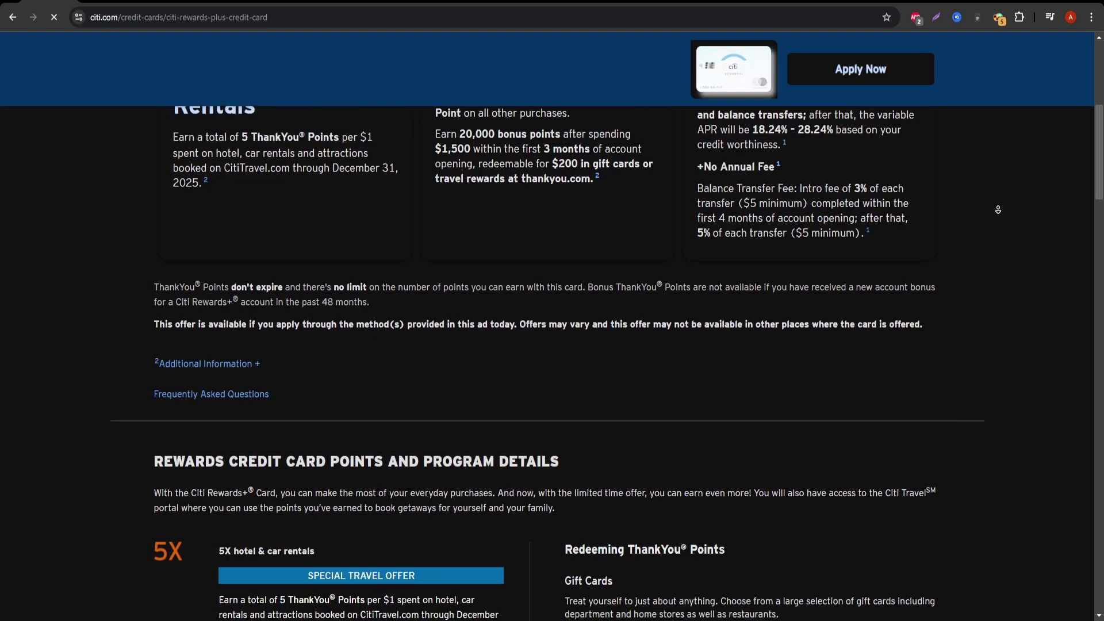
pyautogui.scroll(-1, 998, 210)
pyautogui.scroll(-1, 998, 210)
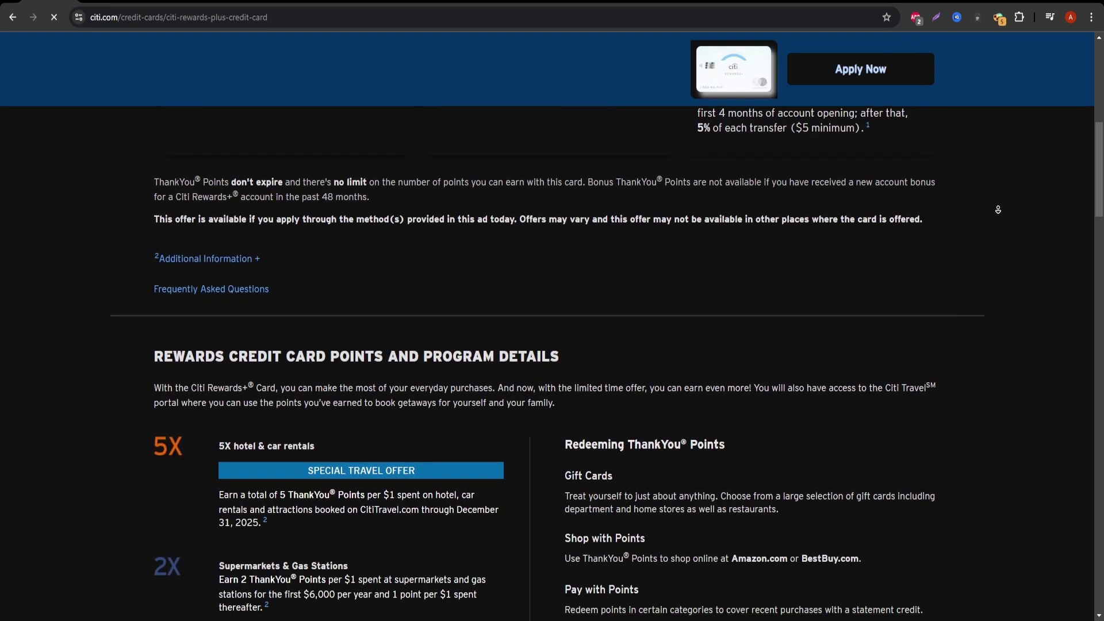
pyautogui.scroll(-1, 998, 210)
pyautogui.scroll(-1, 999, 210)
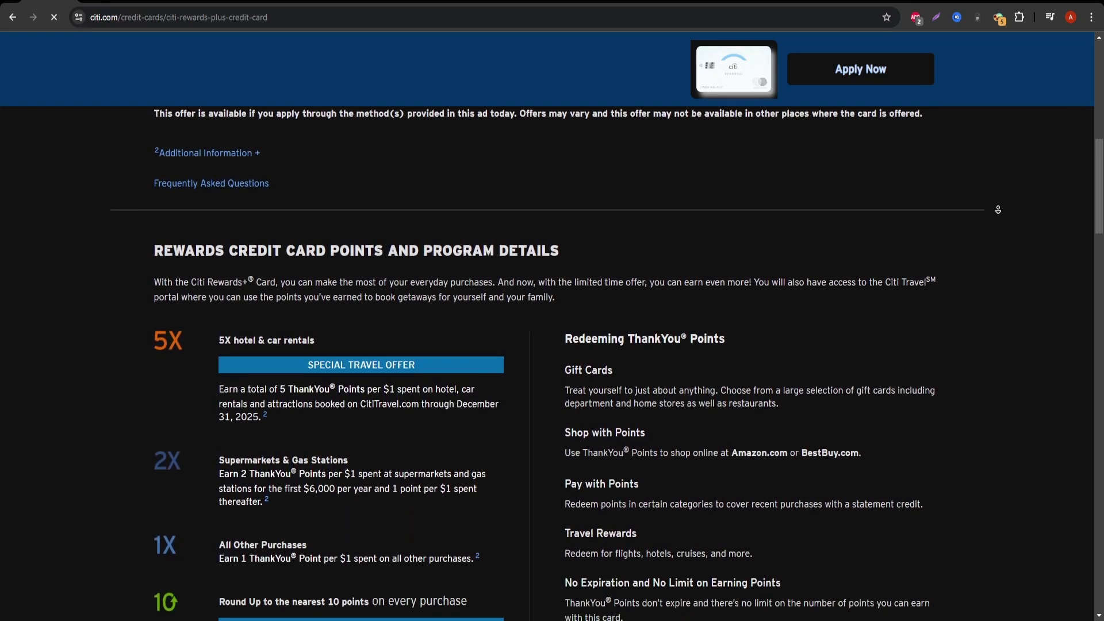
pyautogui.scroll(-1, 998, 210)
pyautogui.scroll(-1, 998, 210)
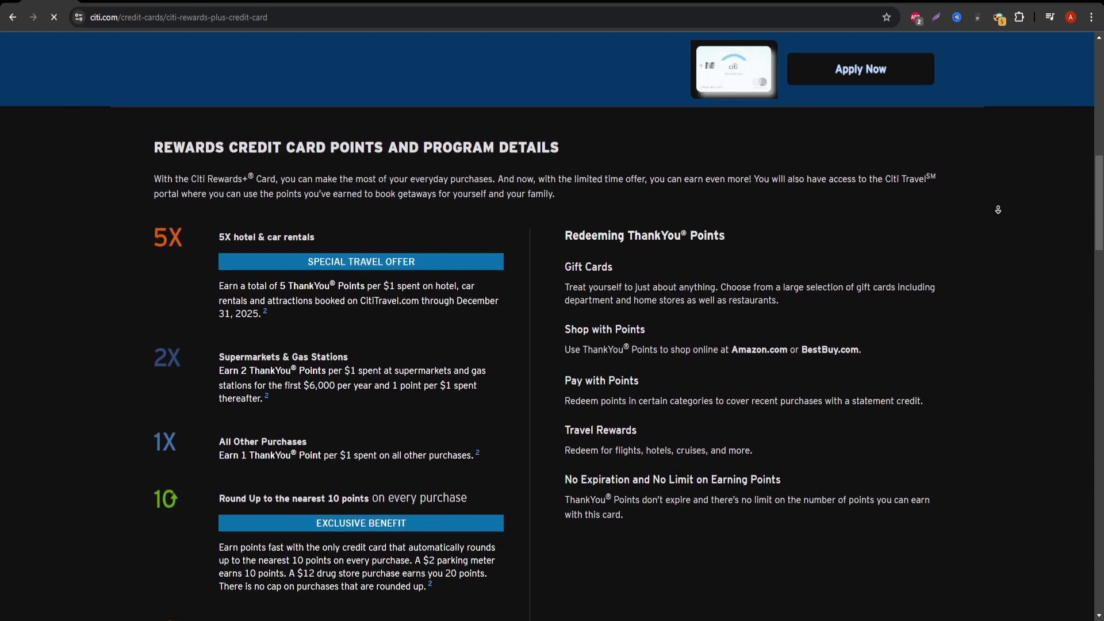
pyautogui.scroll(-1, 998, 210)
pyautogui.scroll(-1, 999, 210)
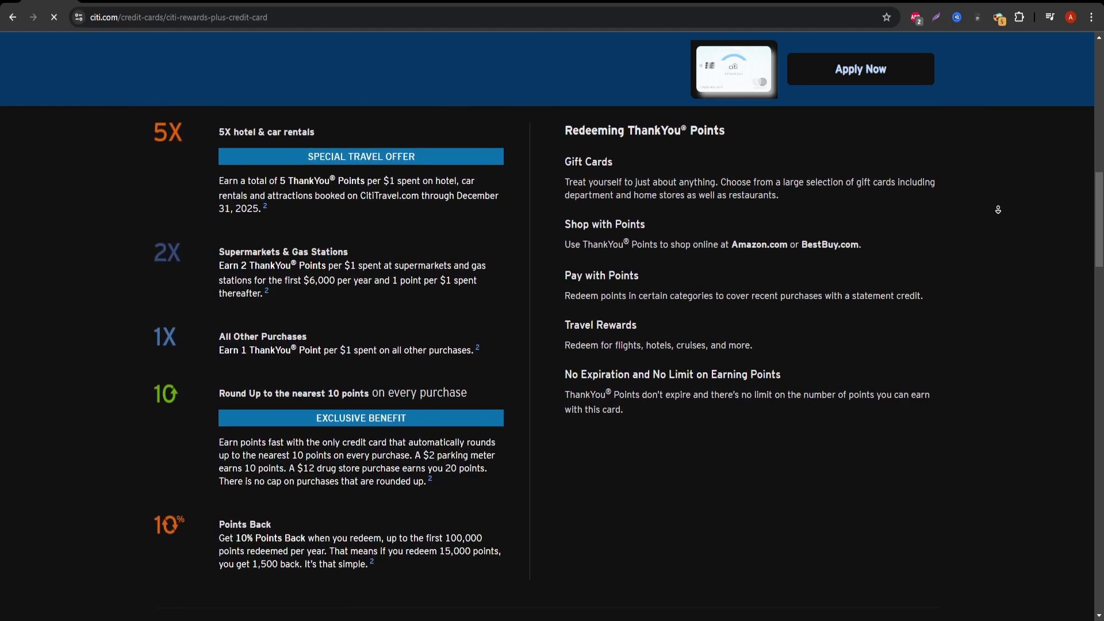
pyautogui.scroll(-1, 999, 210)
pyautogui.scroll(-1, 998, 210)
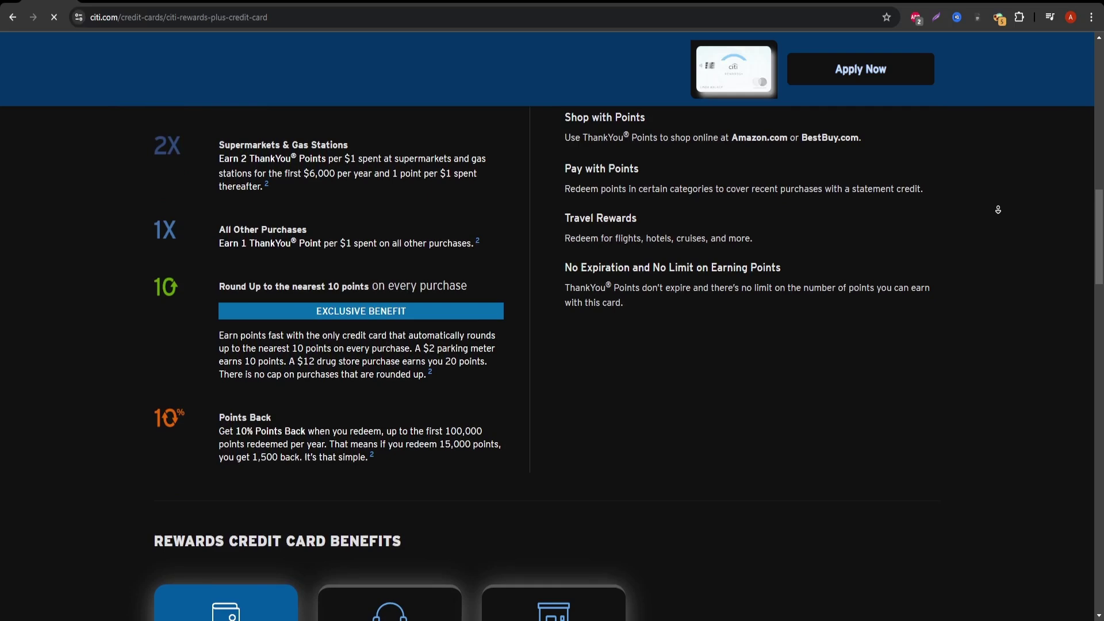
pyautogui.scroll(-1, 999, 209)
pyautogui.scroll(-1, 998, 210)
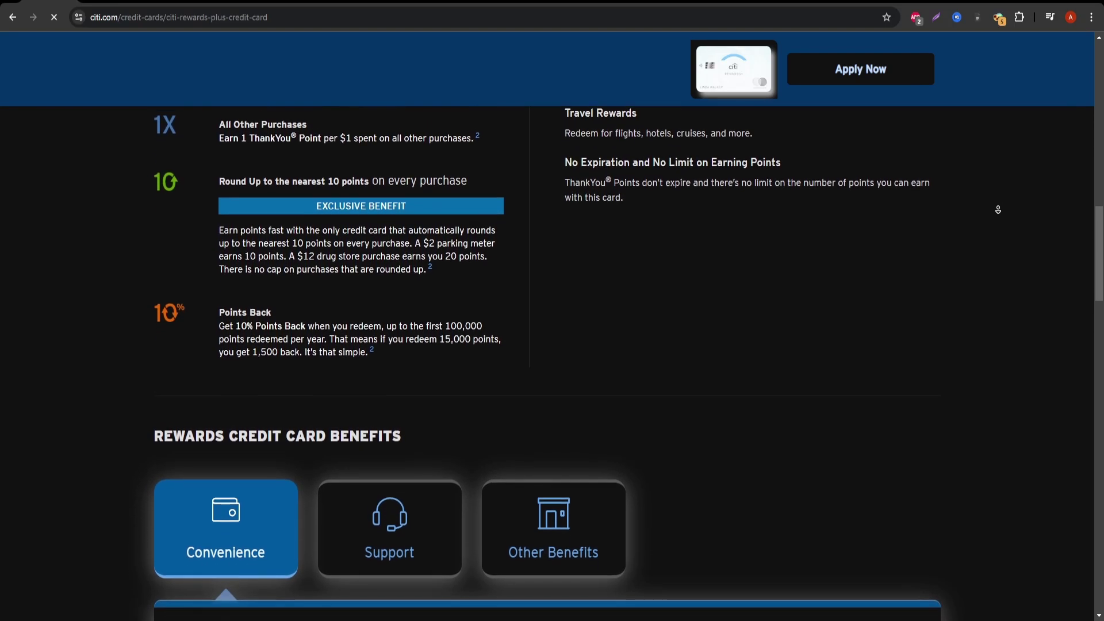
pyautogui.scroll(-1, 998, 210)
pyautogui.scroll(-1, 999, 210)
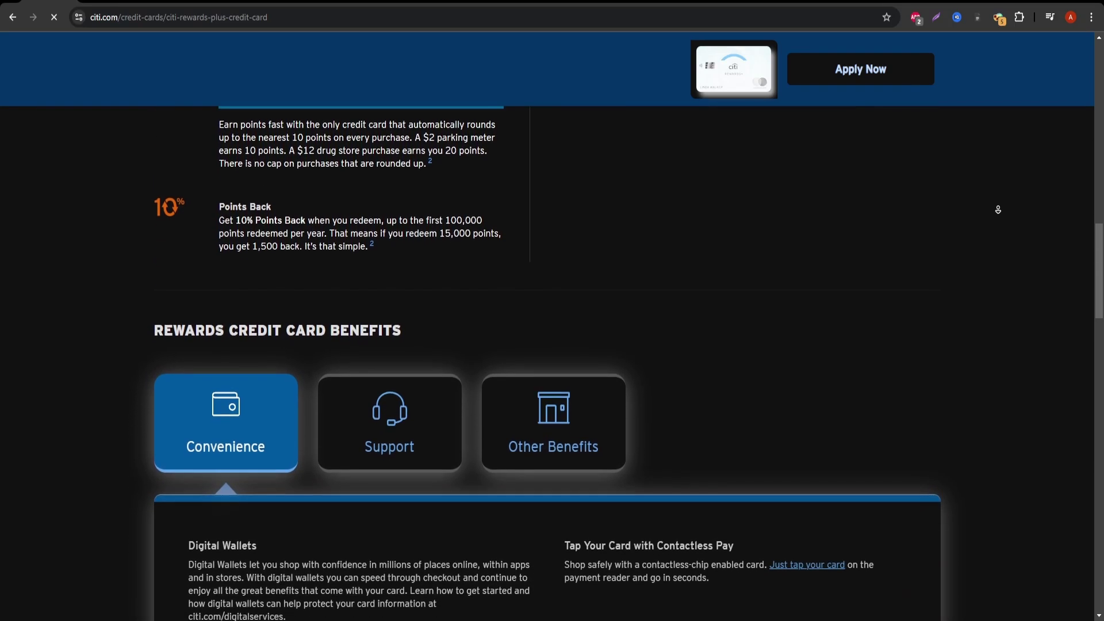
pyautogui.scroll(-1, 998, 210)
pyautogui.scroll(-1, 998, 210)
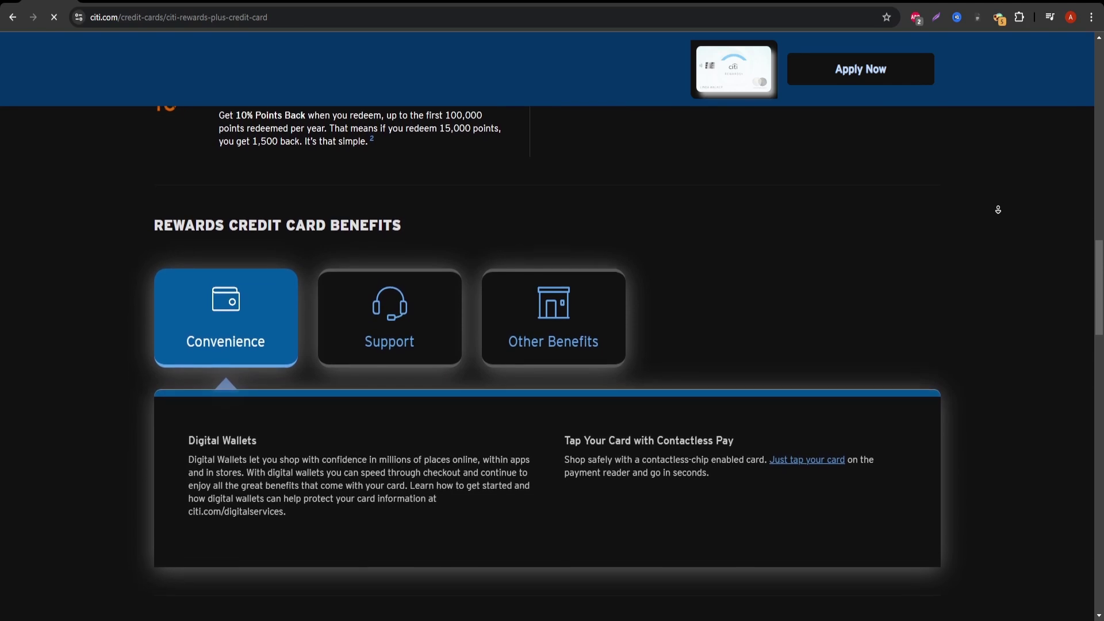
pyautogui.scroll(-1, 999, 210)
pyautogui.scroll(-1, 998, 209)
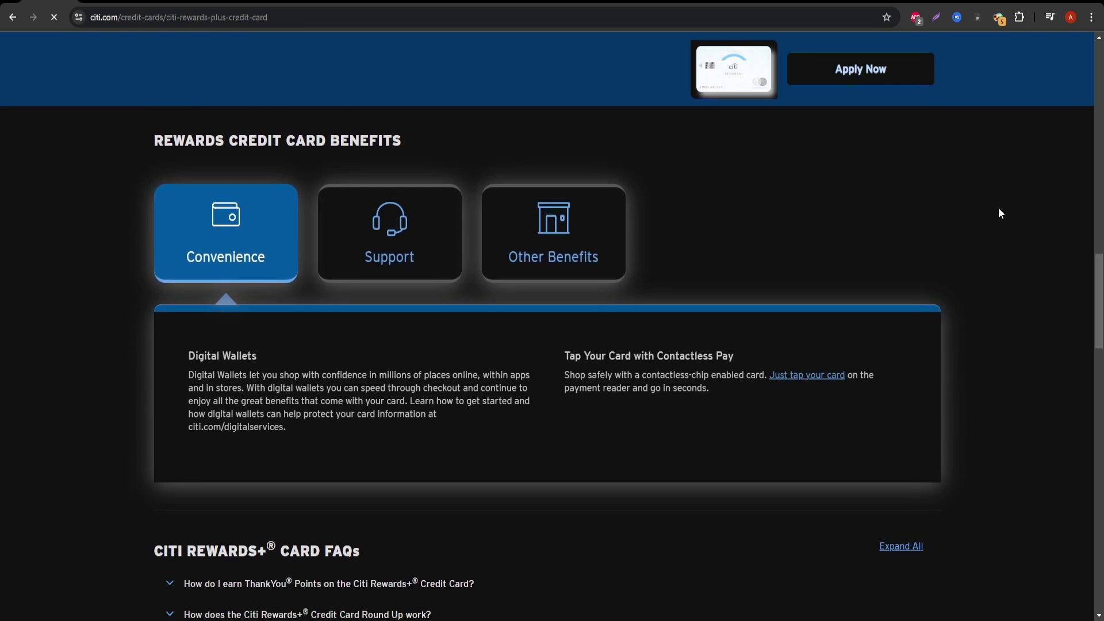
# Show the Citi Entertainment benefit under Other Benefits, then scroll down to the card FAQs.
pyautogui.click(408, 235)
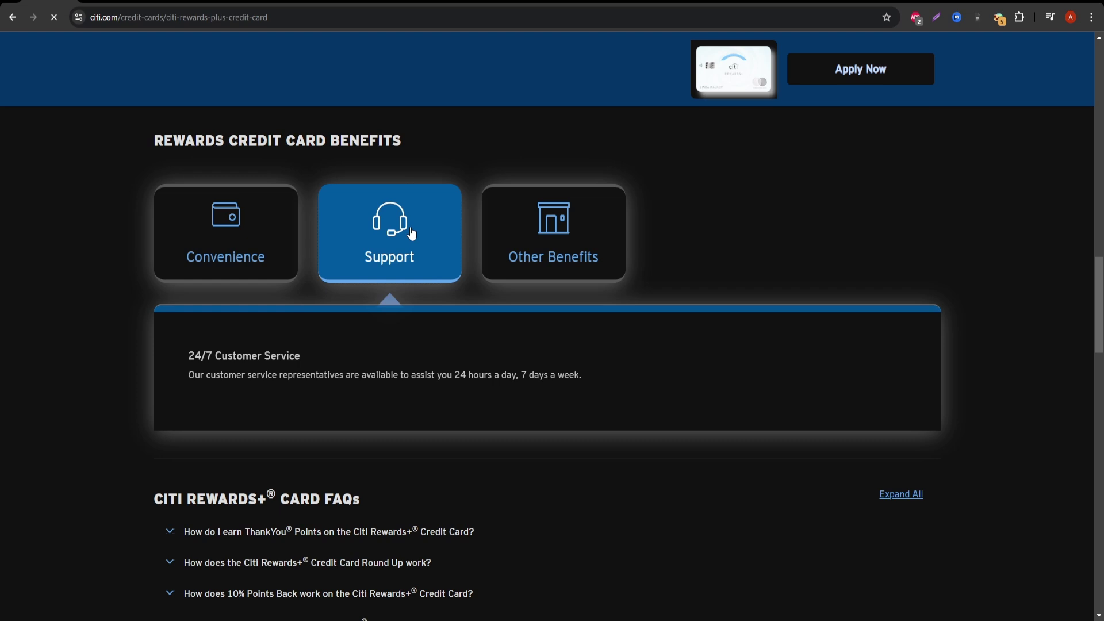
pyautogui.click(568, 237)
pyautogui.middleClick(838, 214)
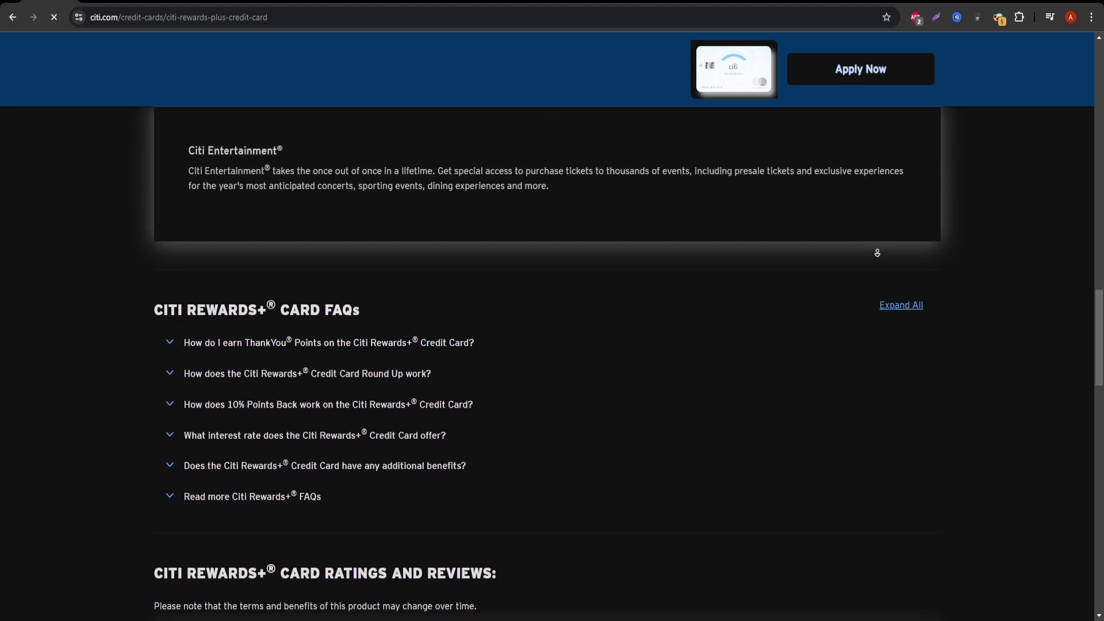
pyautogui.click(861, 262)
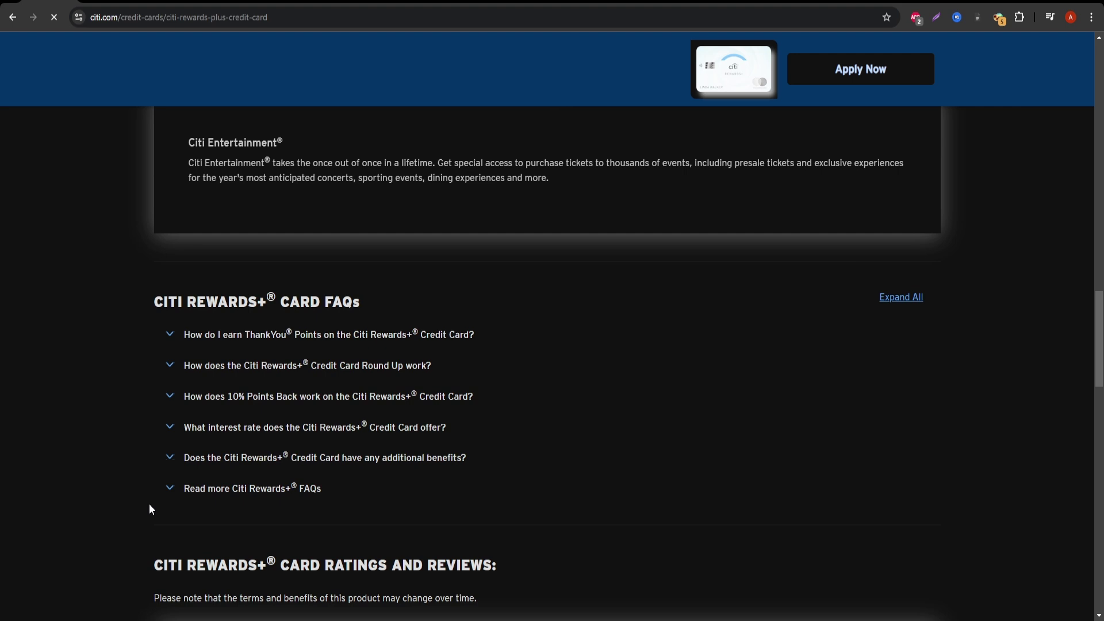
# Expand the Rewards+ FAQs on interest rate, benefits, 10% Points Back, Round Up and earning points.
pyautogui.click(170, 490)
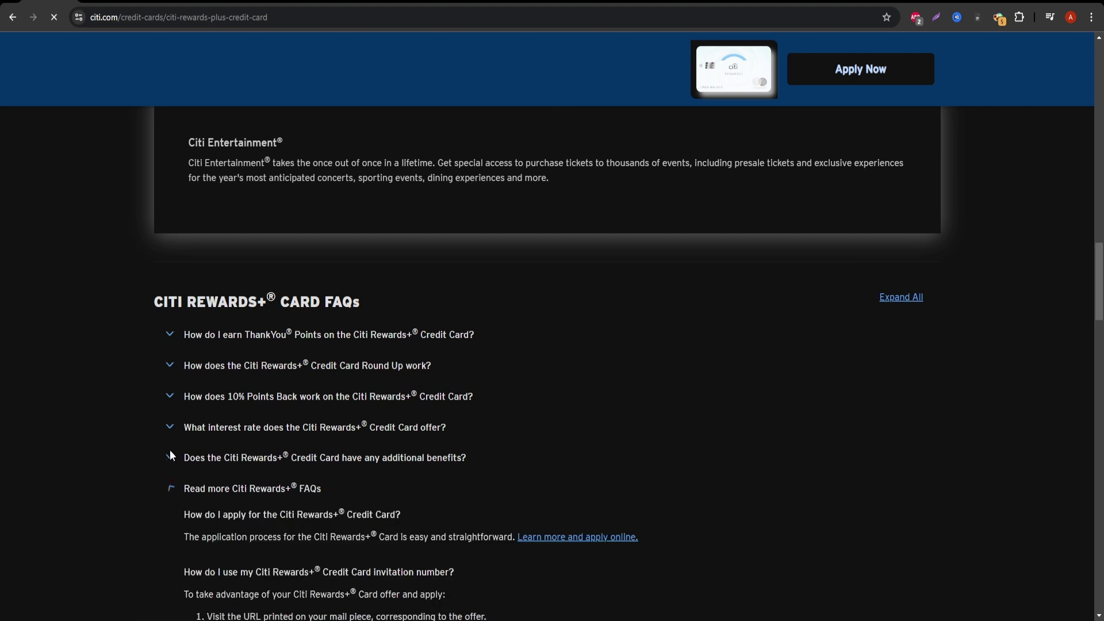
pyautogui.click(170, 428)
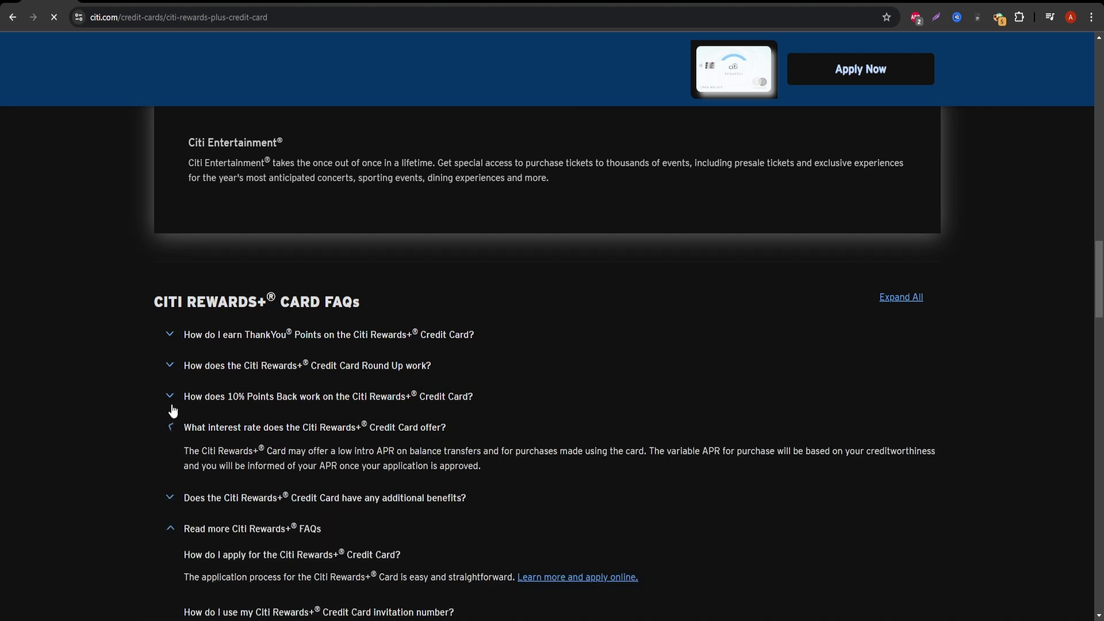
pyautogui.click(171, 500)
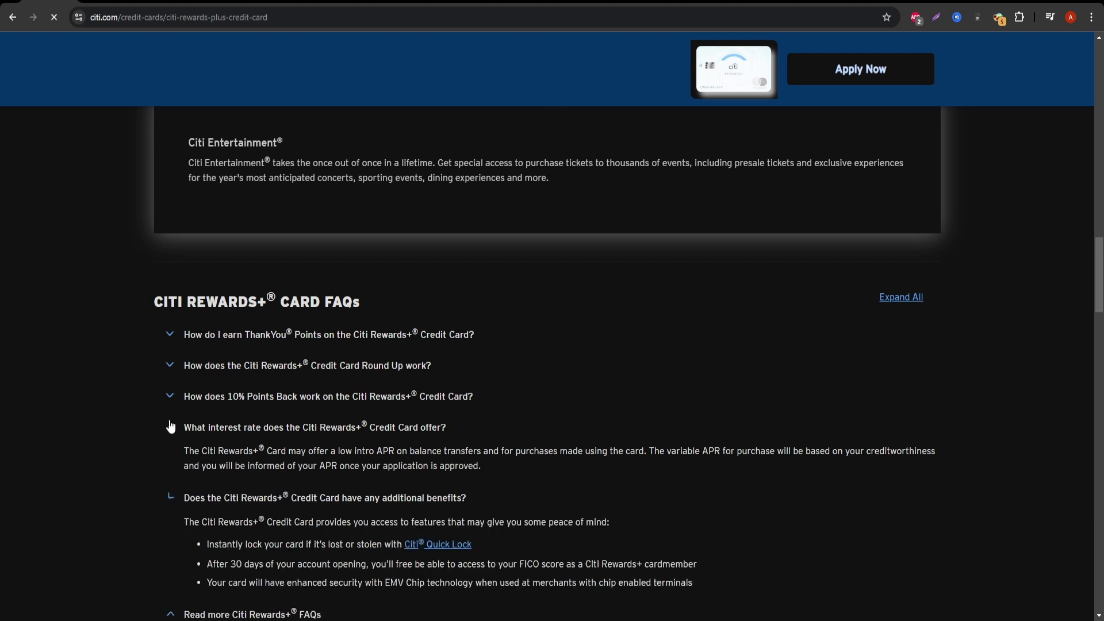
pyautogui.click(170, 396)
pyautogui.click(171, 366)
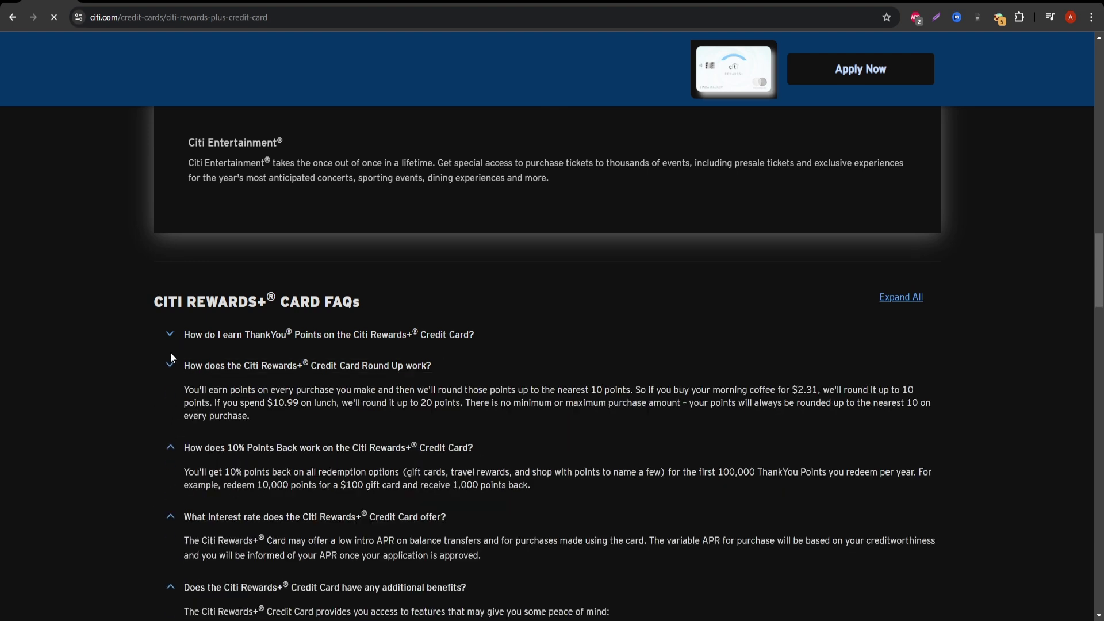
pyautogui.click(171, 335)
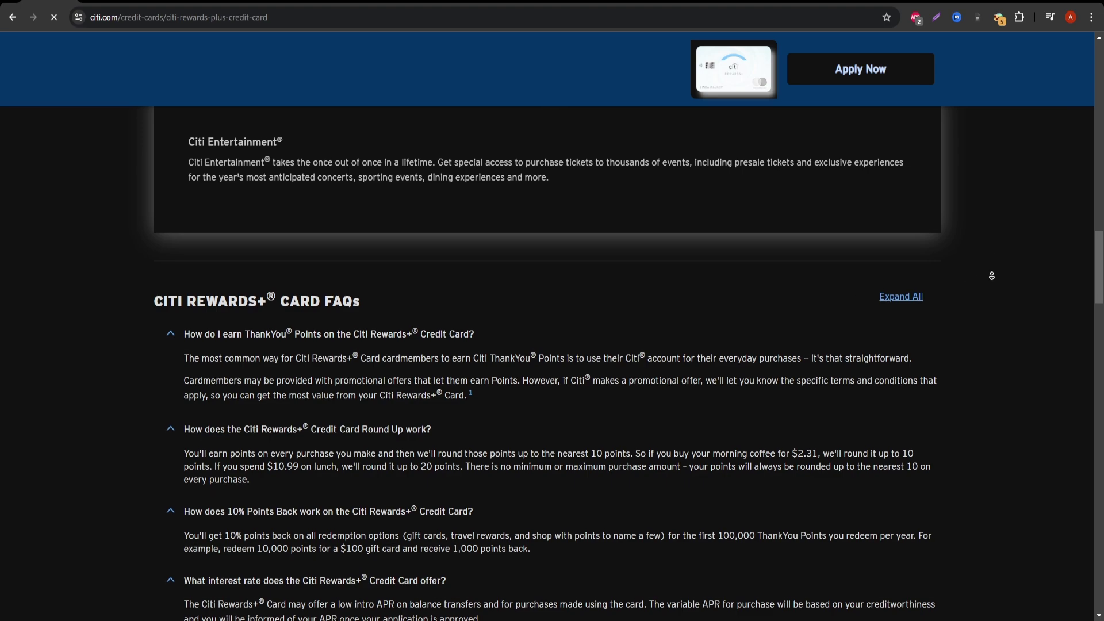
pyautogui.scroll(-1, 989, 260)
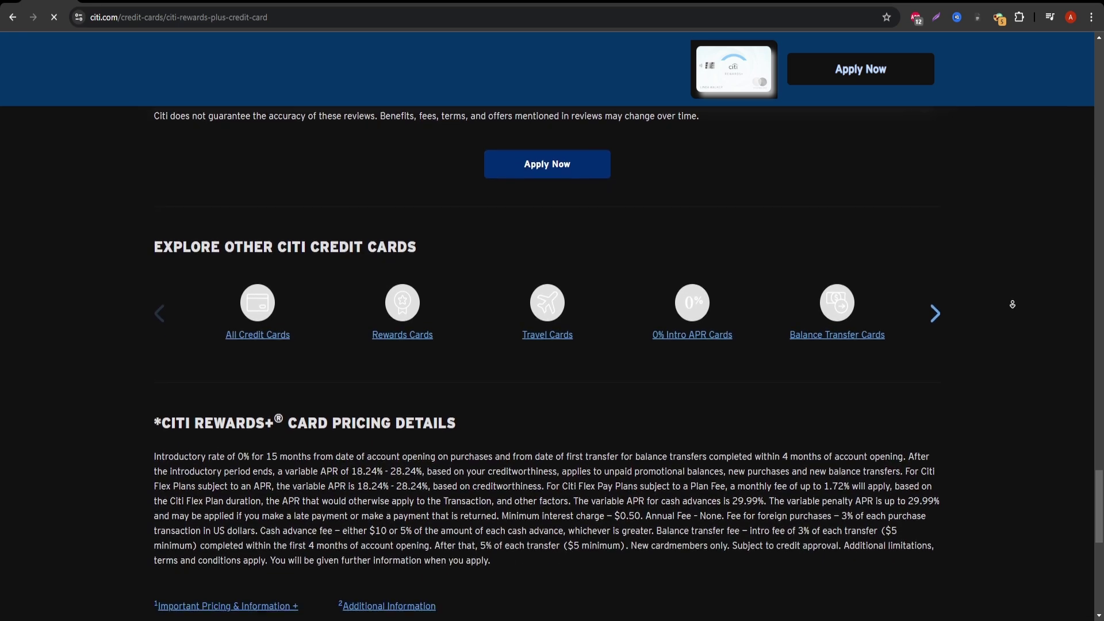
# Stop autoscrolling at the Rewards+ card's Important Pricing & Information details.
pyautogui.click(1013, 304)
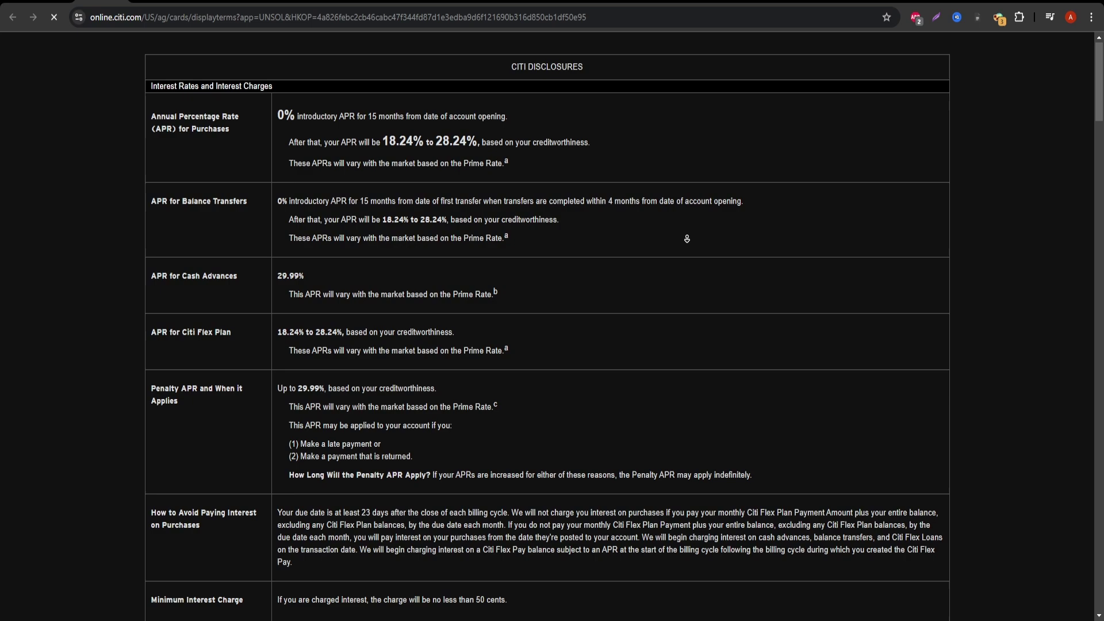
pyautogui.scroll(-2, 673, 226)
pyautogui.scroll(-2, 705, 245)
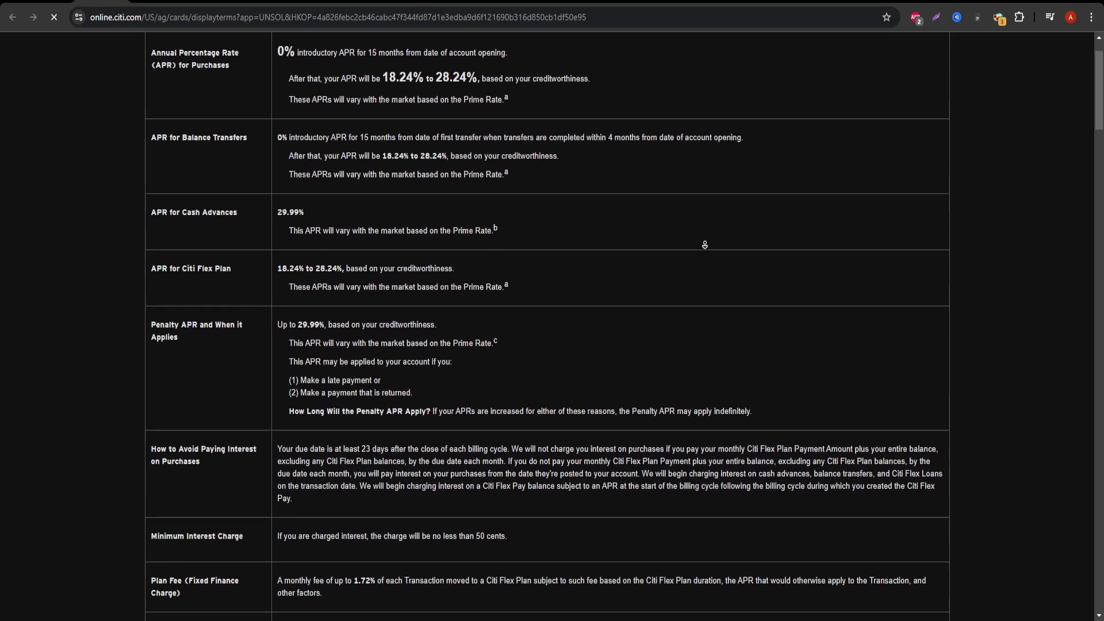
pyautogui.scroll(-2, 714, 250)
pyautogui.scroll(-2, 714, 250)
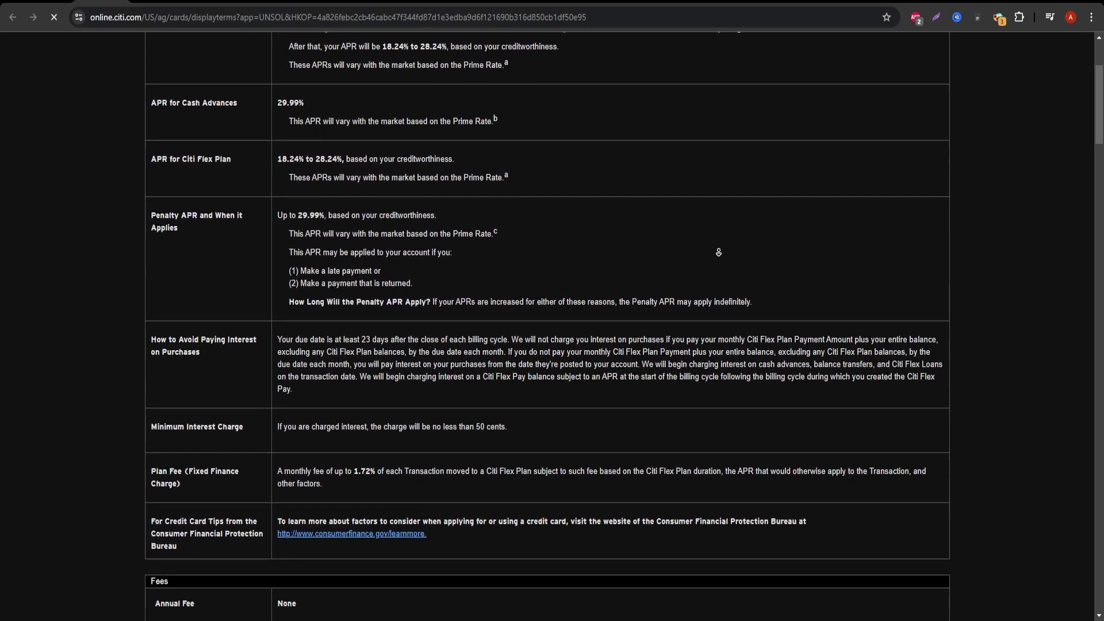
pyautogui.scroll(-2, 716, 252)
pyautogui.scroll(-2, 719, 254)
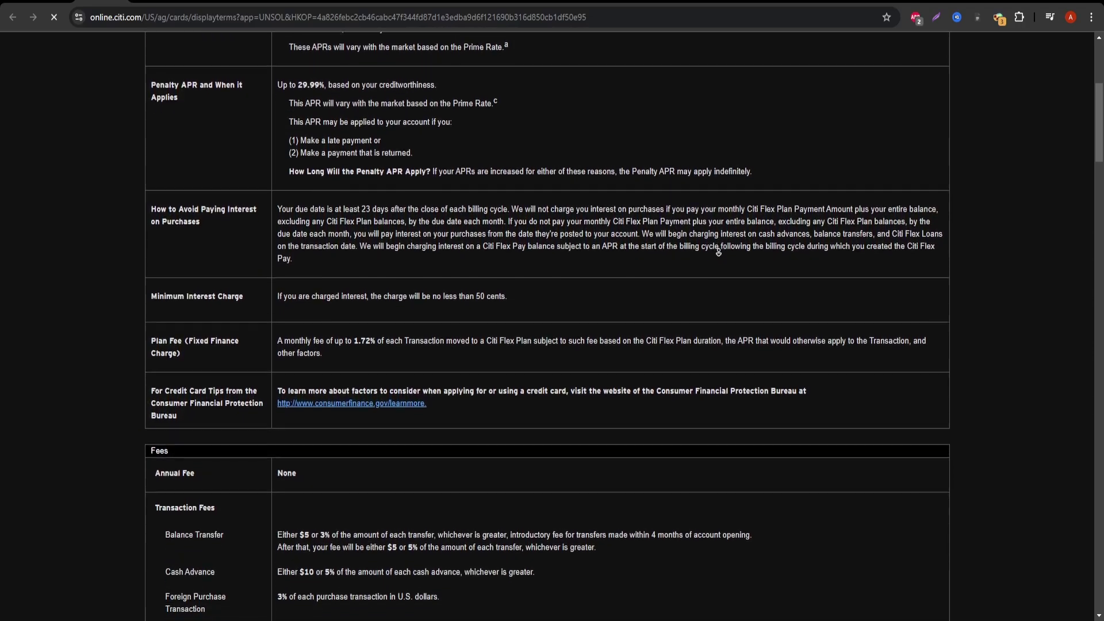
pyautogui.scroll(-2, 719, 252)
pyautogui.scroll(-2, 719, 253)
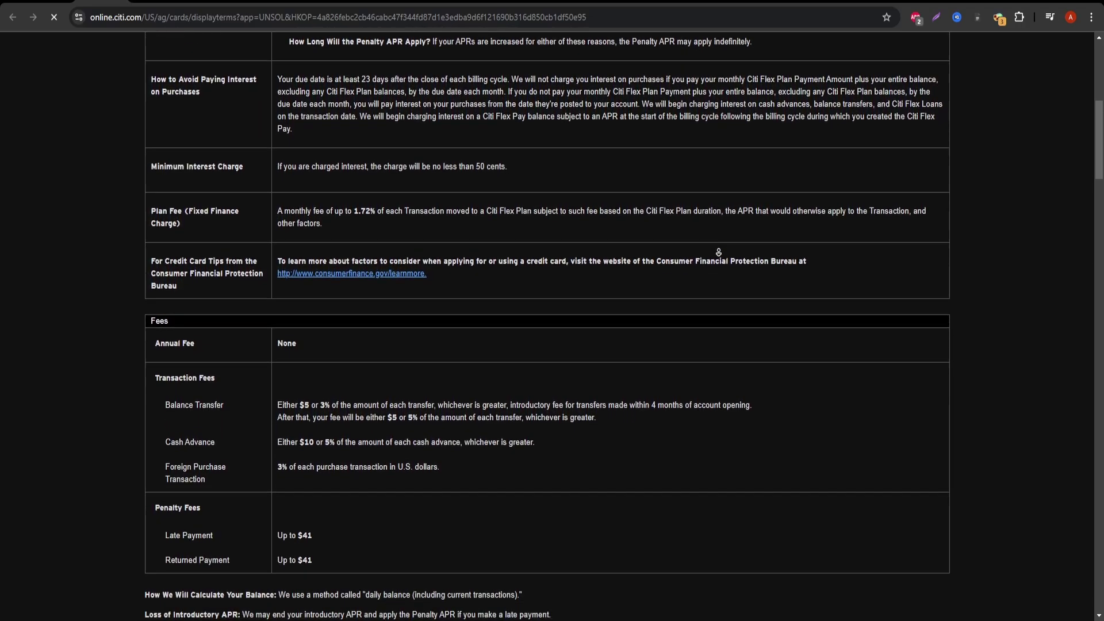
pyautogui.scroll(-2, 719, 253)
pyautogui.scroll(-2, 719, 252)
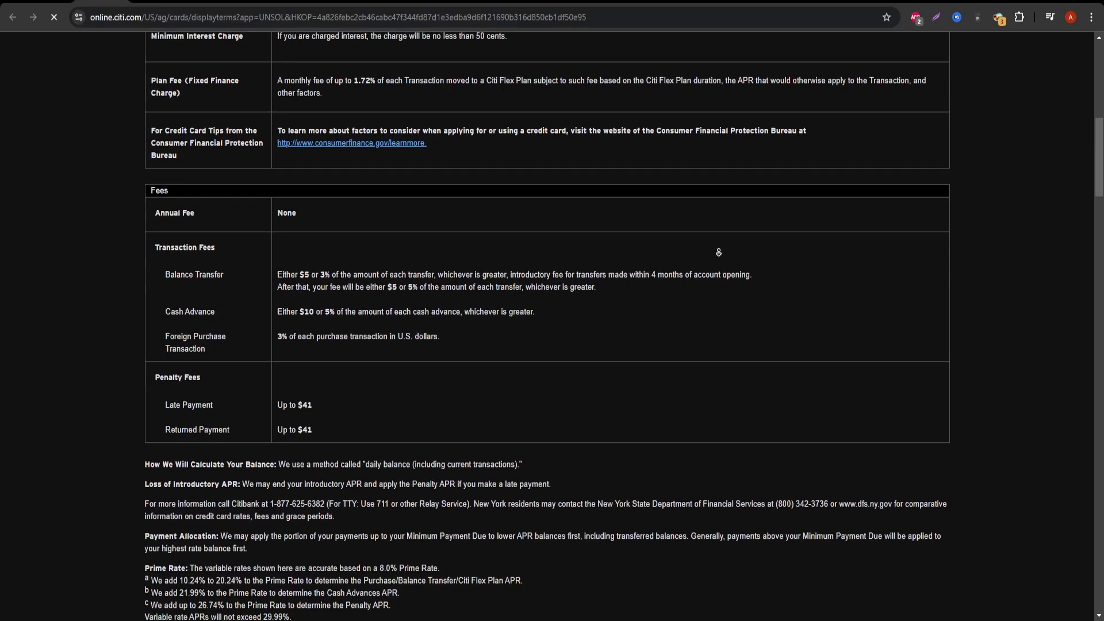
pyautogui.scroll(-2, 719, 252)
pyautogui.scroll(-2, 719, 252)
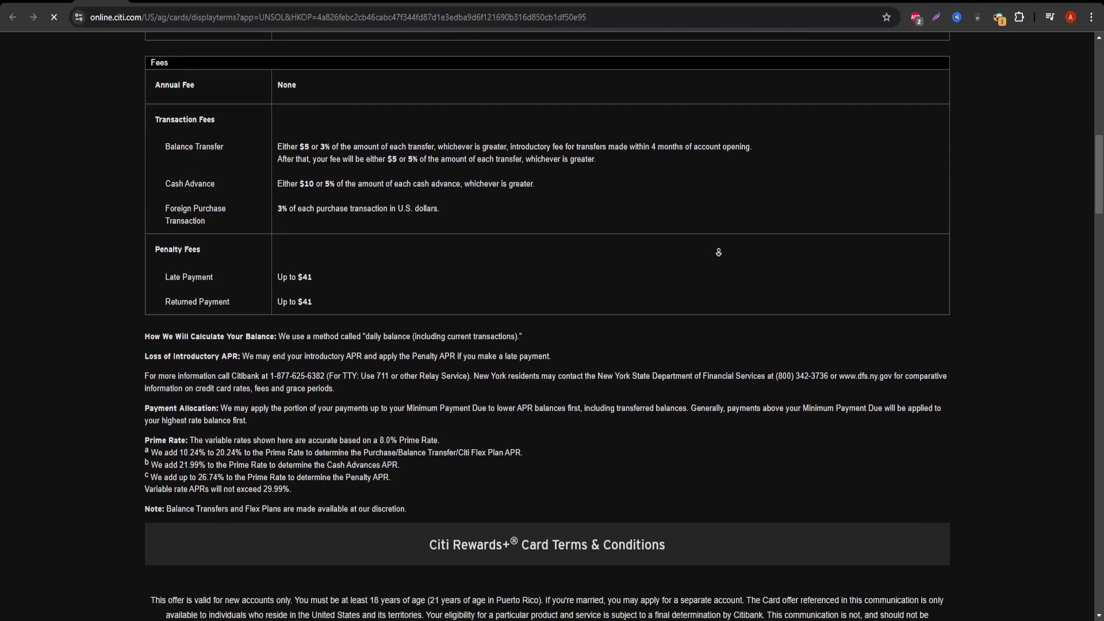
pyautogui.scroll(-2, 719, 253)
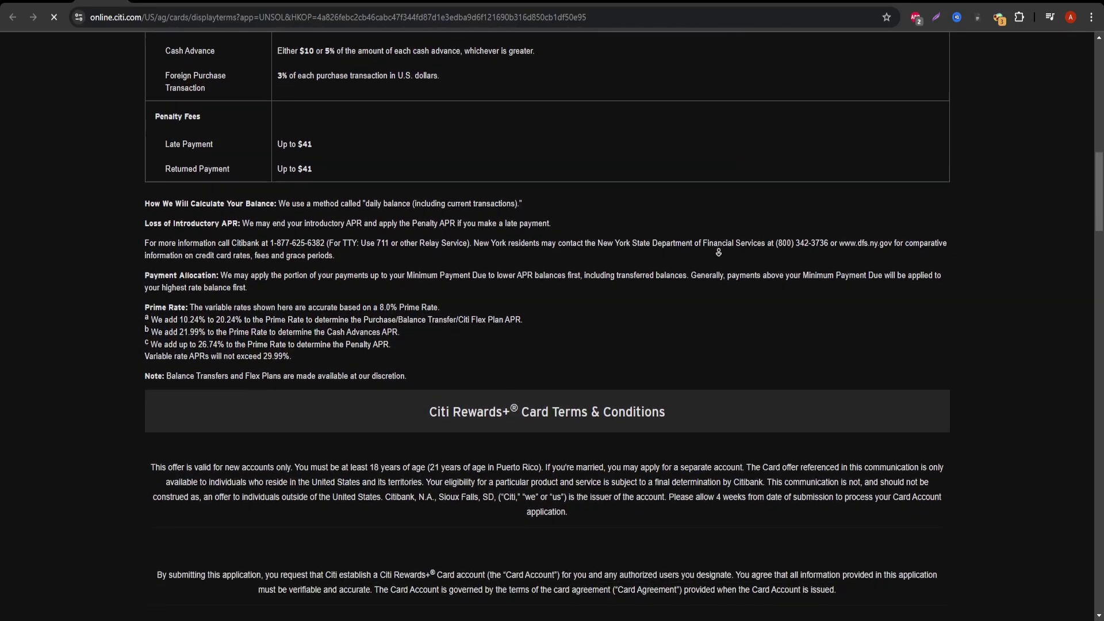
pyautogui.scroll(-2, 718, 252)
pyautogui.scroll(-2, 719, 252)
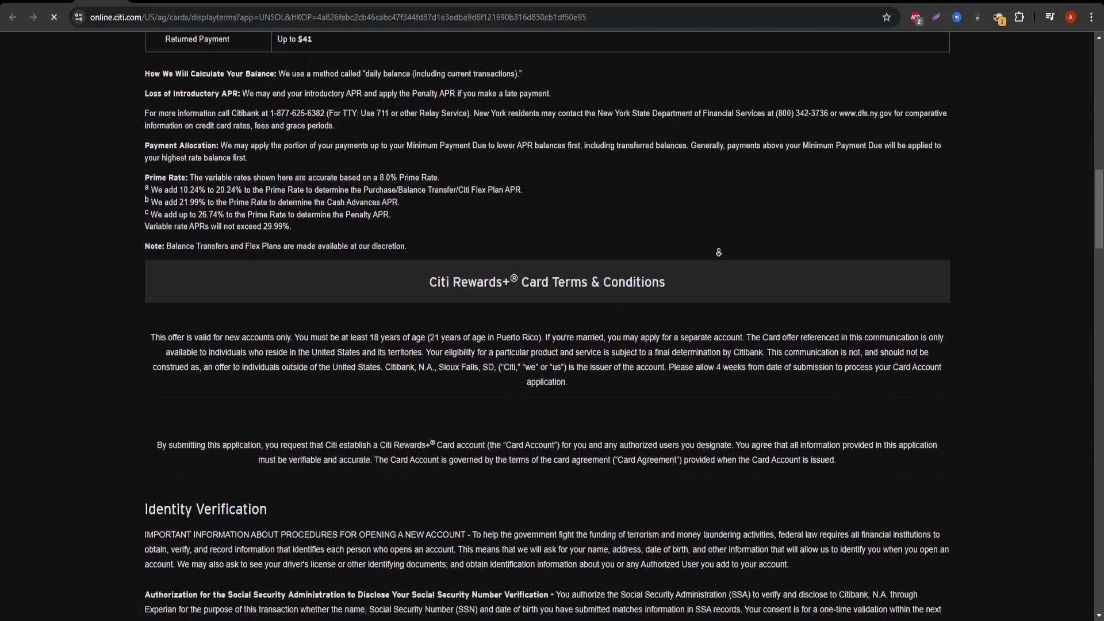
pyautogui.scroll(-1, 718, 251)
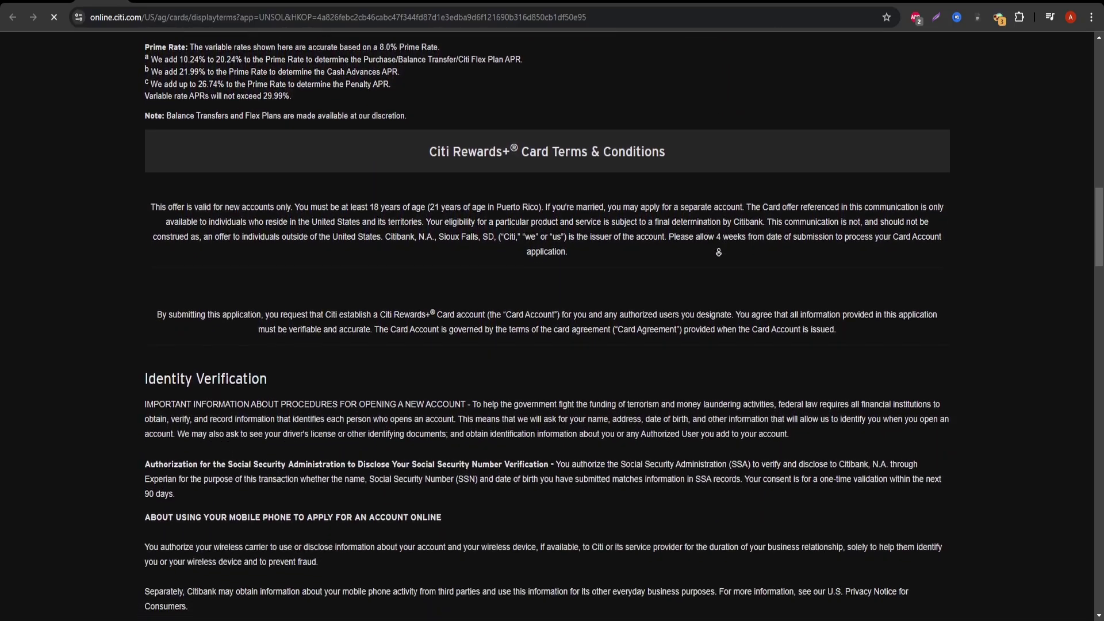
pyautogui.scroll(-1, 719, 252)
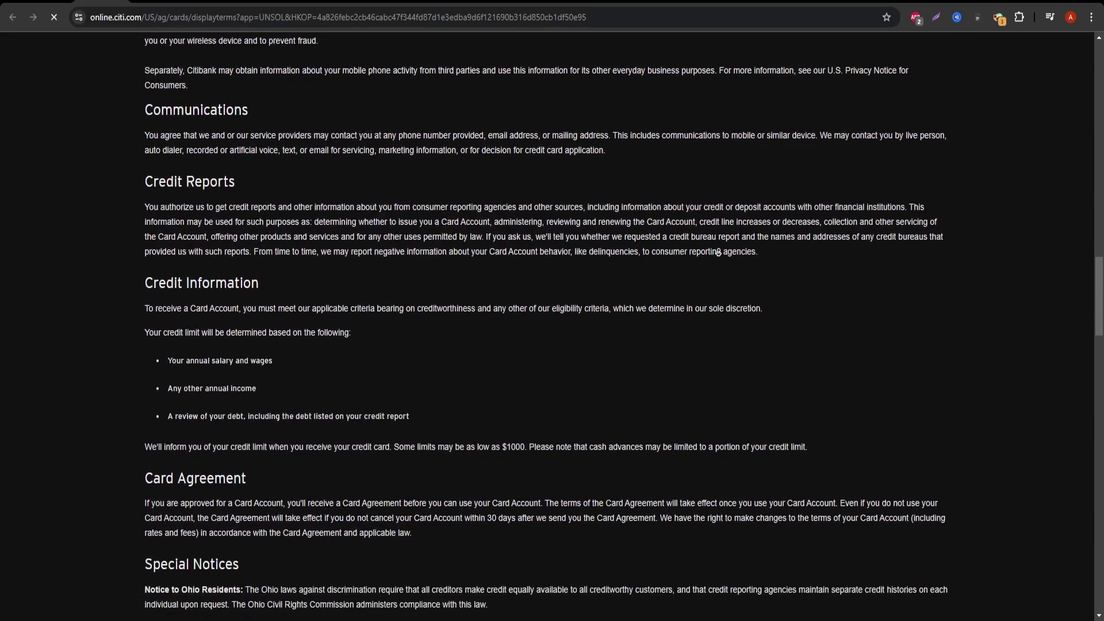
pyautogui.scroll(-1, 719, 253)
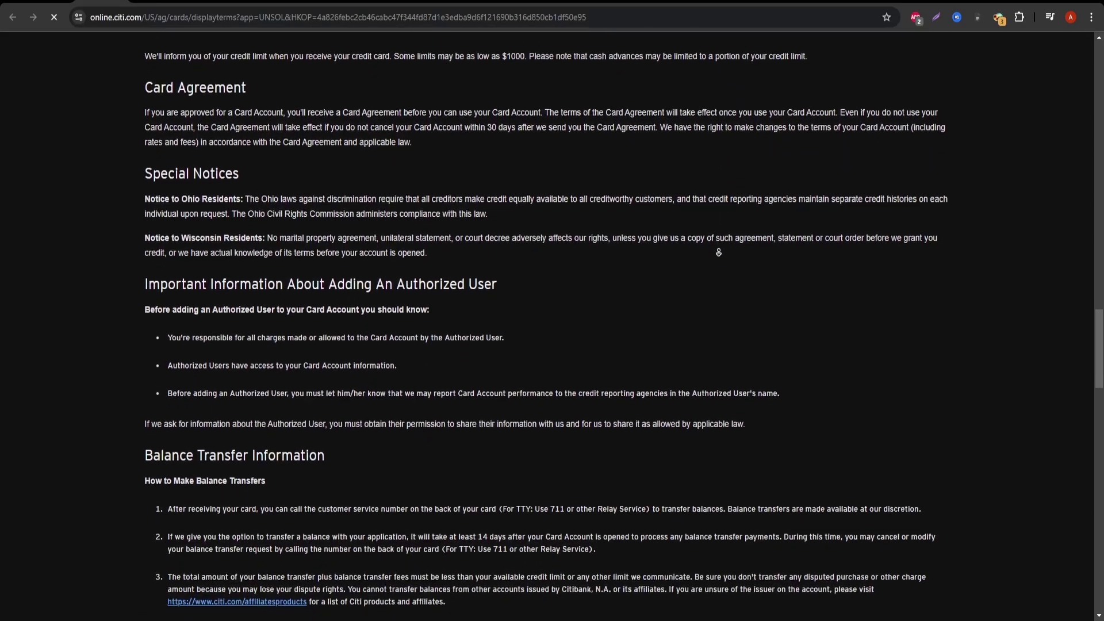
pyautogui.scroll(-1, 719, 253)
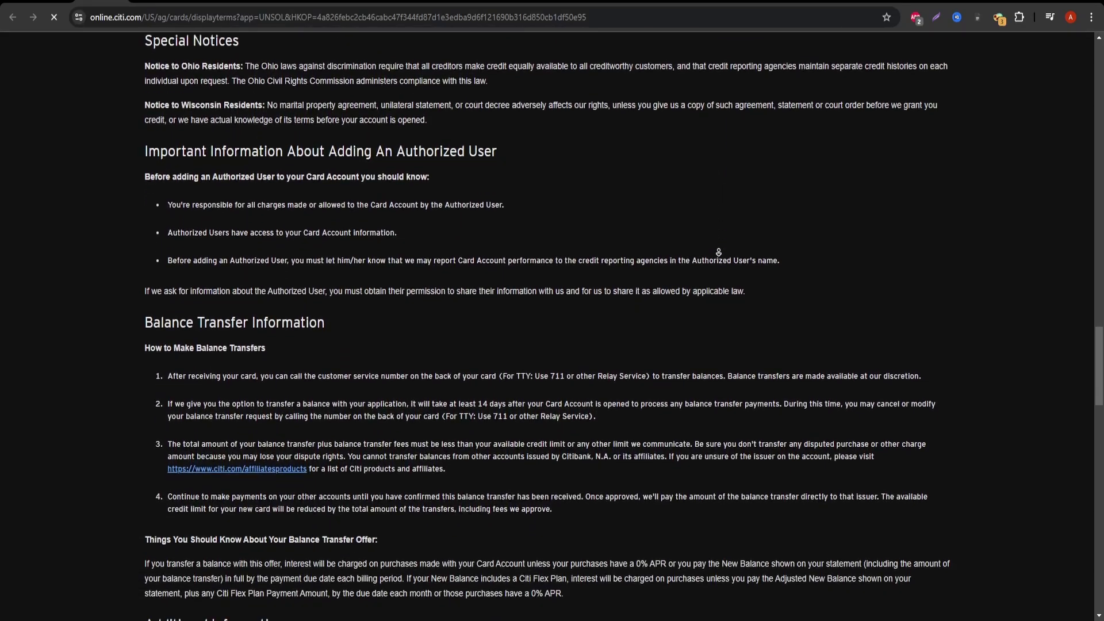
pyautogui.scroll(-2, 719, 251)
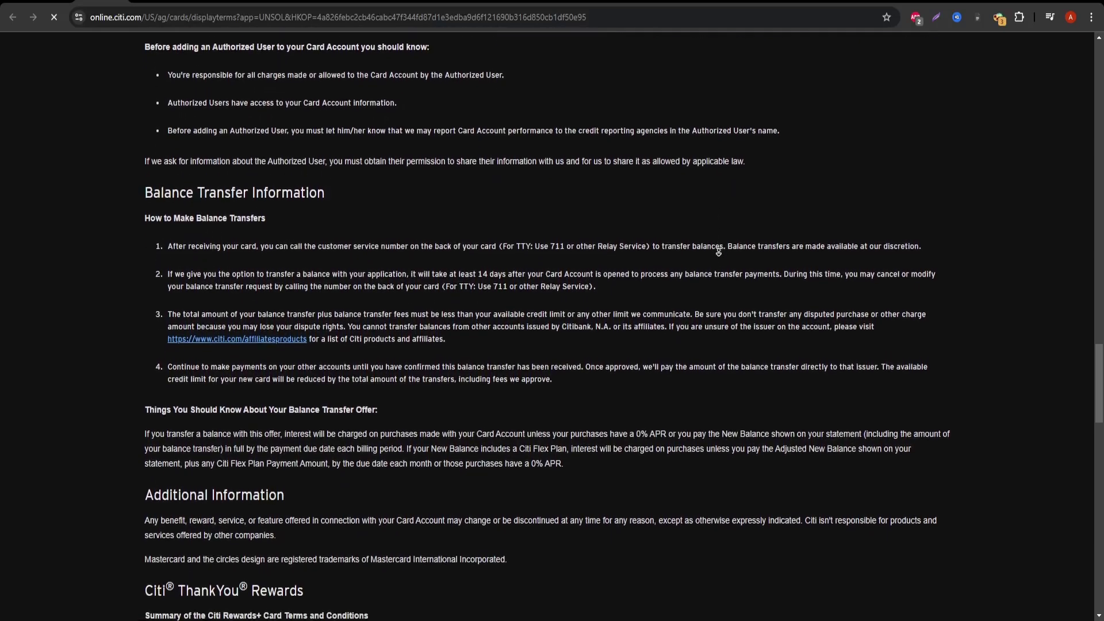
pyautogui.scroll(-1, 719, 252)
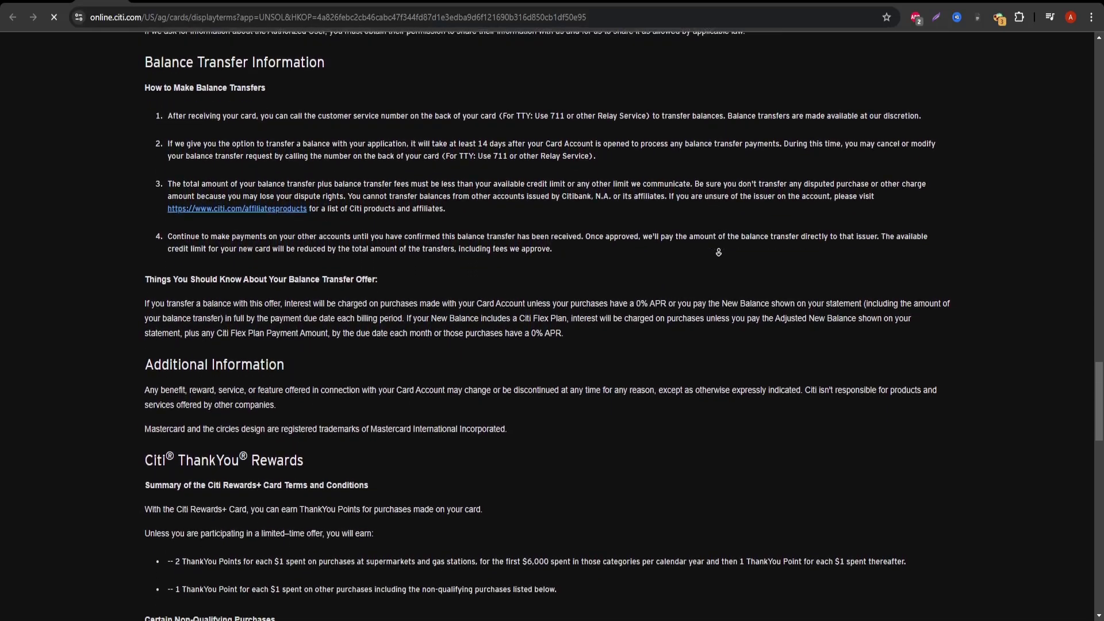
pyautogui.scroll(-1, 719, 253)
pyautogui.scroll(-1, 719, 252)
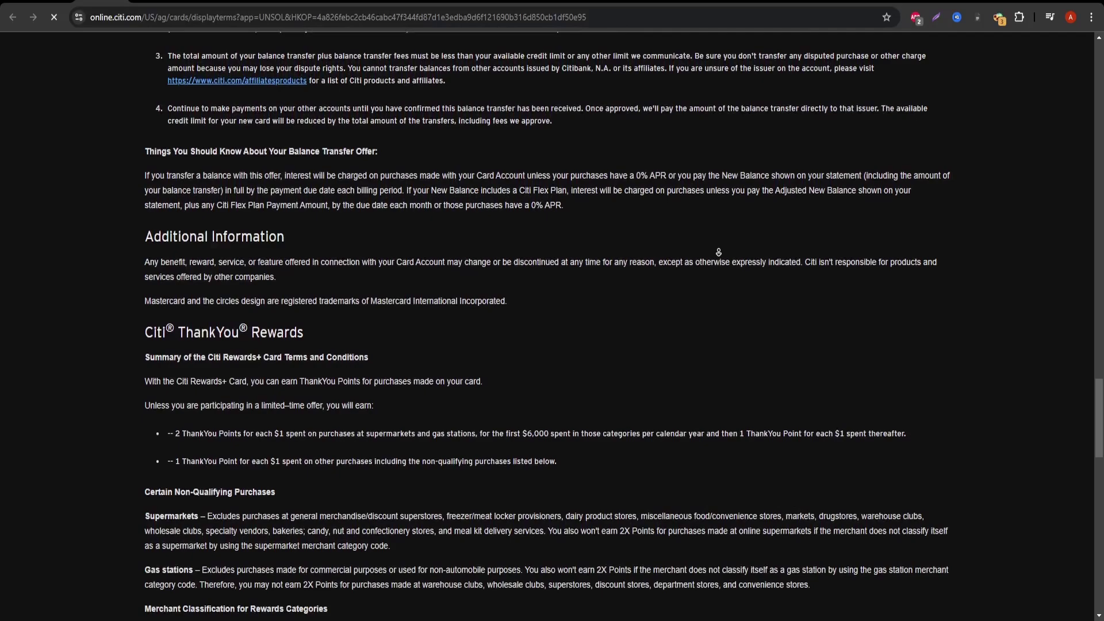
pyautogui.scroll(-1, 719, 252)
pyautogui.scroll(-1, 719, 252)
pyautogui.scroll(-1, 719, 253)
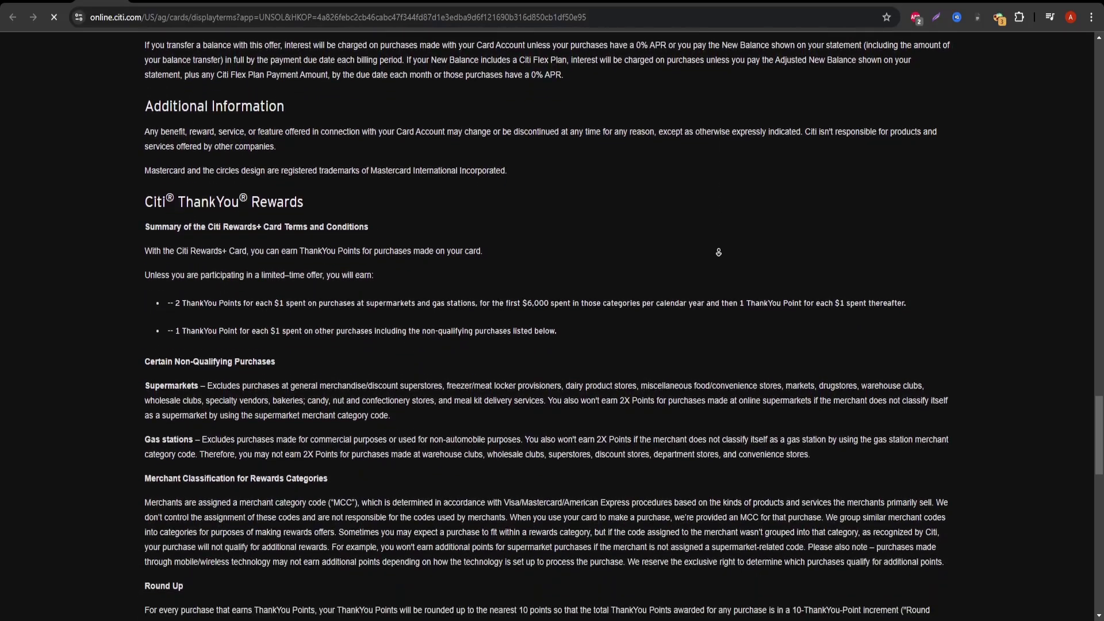
pyautogui.scroll(-1, 719, 252)
pyautogui.scroll(-1, 719, 252)
pyautogui.scroll(-1, 718, 252)
pyautogui.scroll(-1, 719, 252)
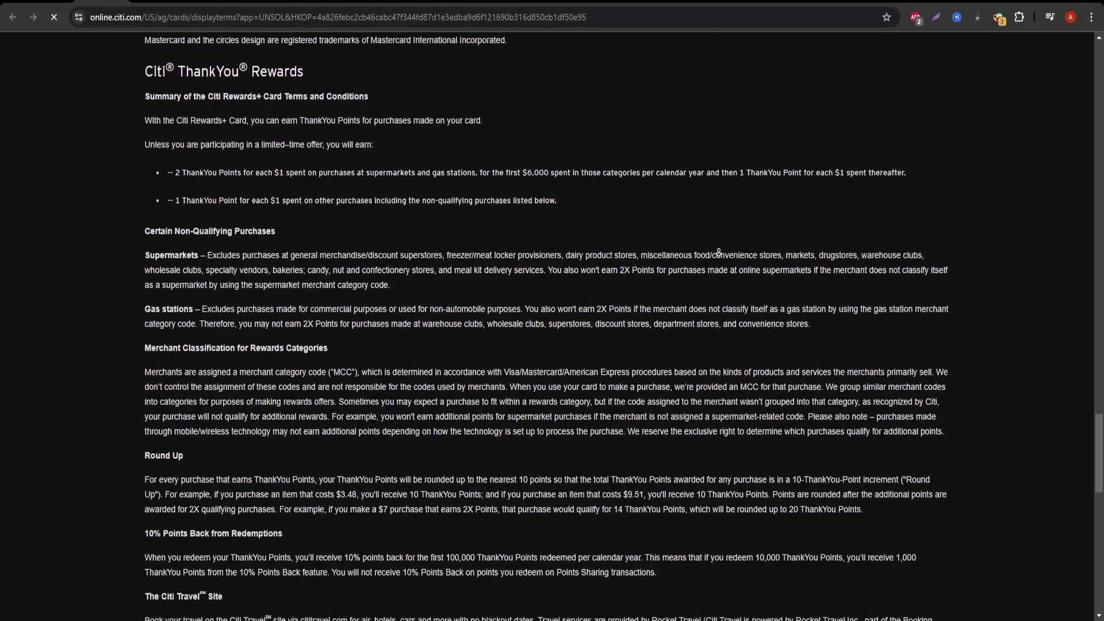
pyautogui.scroll(-1, 718, 252)
pyautogui.scroll(-1, 719, 252)
pyautogui.scroll(-1, 719, 252)
pyautogui.scroll(-1, 719, 252)
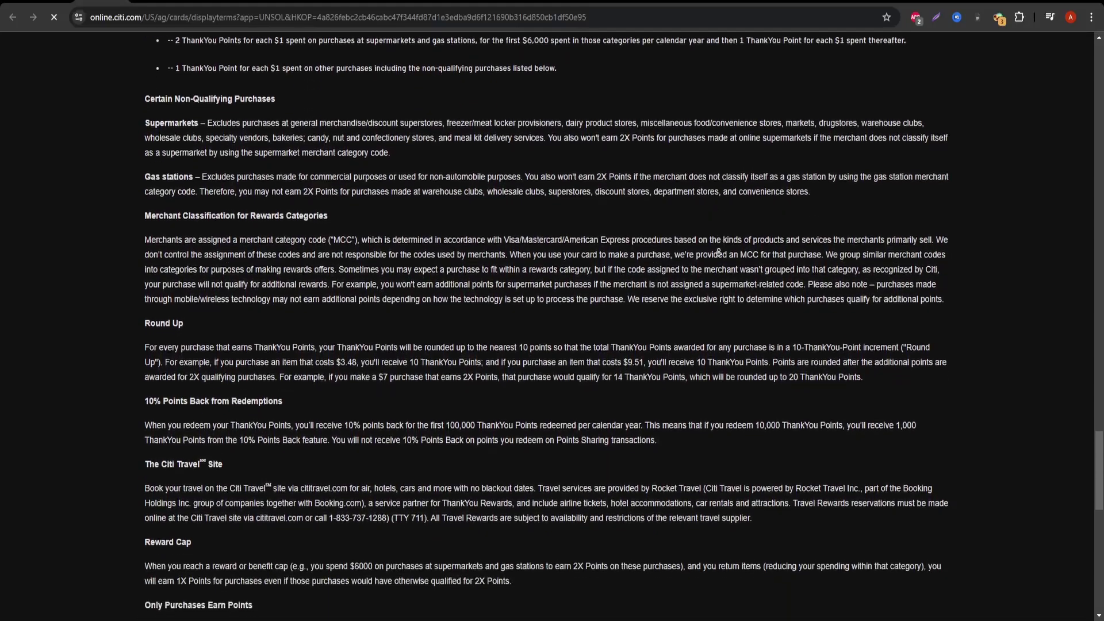
pyautogui.scroll(-1, 719, 252)
pyautogui.scroll(-1, 719, 252)
pyautogui.scroll(-1, 719, 252)
pyautogui.scroll(-1, 718, 252)
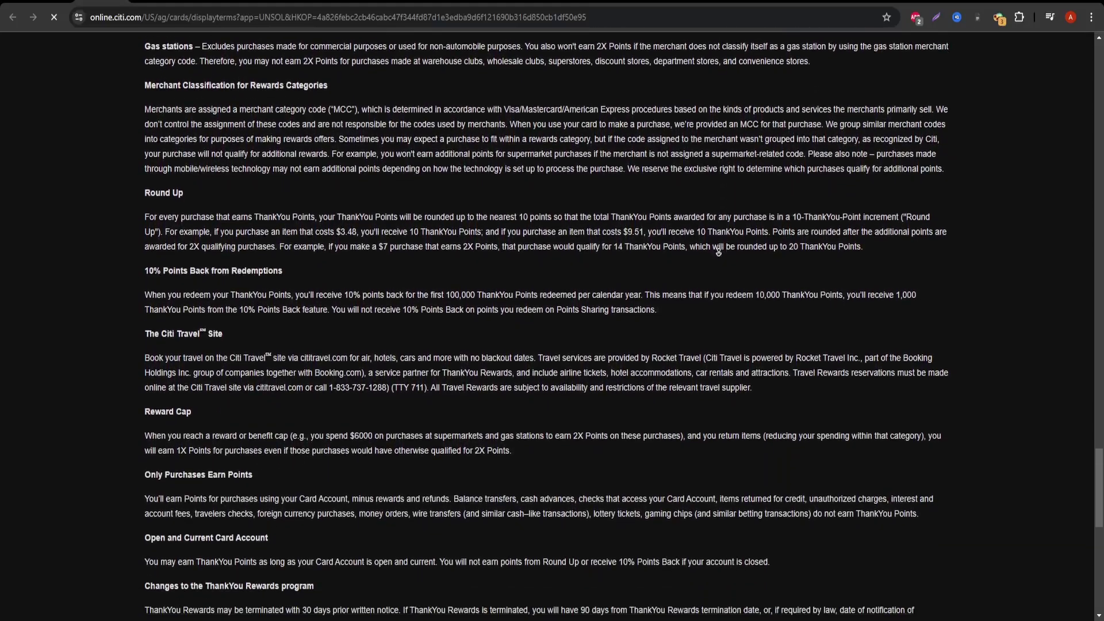
pyautogui.scroll(-1, 718, 253)
pyautogui.scroll(-1, 719, 253)
pyautogui.scroll(-1, 719, 253)
pyautogui.scroll(-1, 719, 252)
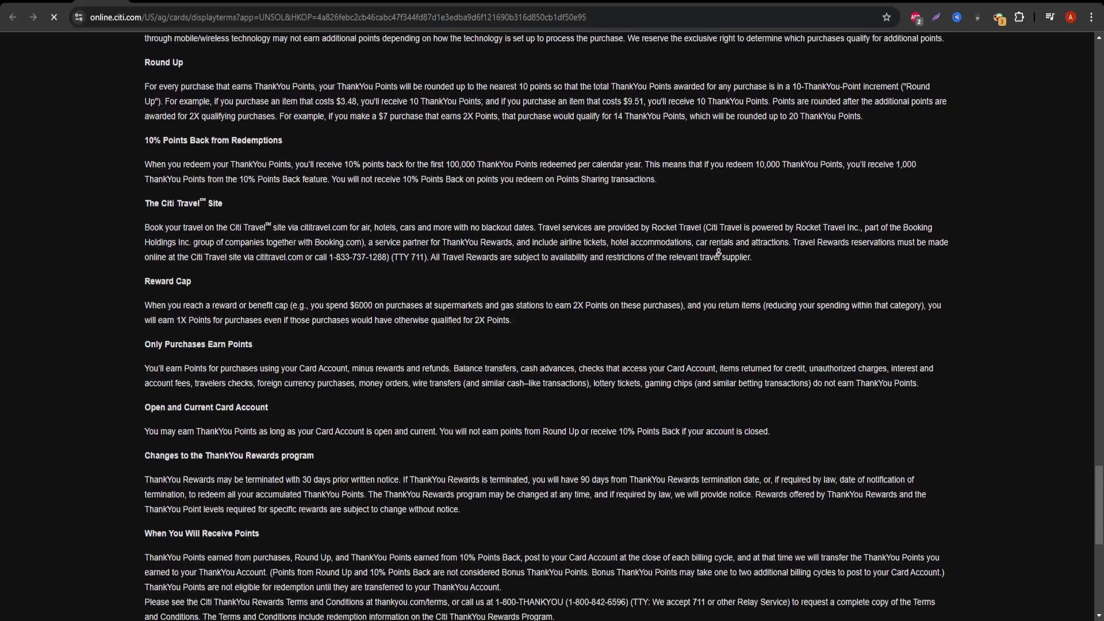
pyautogui.scroll(-1, 719, 253)
pyautogui.scroll(-1, 719, 252)
pyautogui.scroll(-1, 718, 253)
pyautogui.scroll(-1, 719, 252)
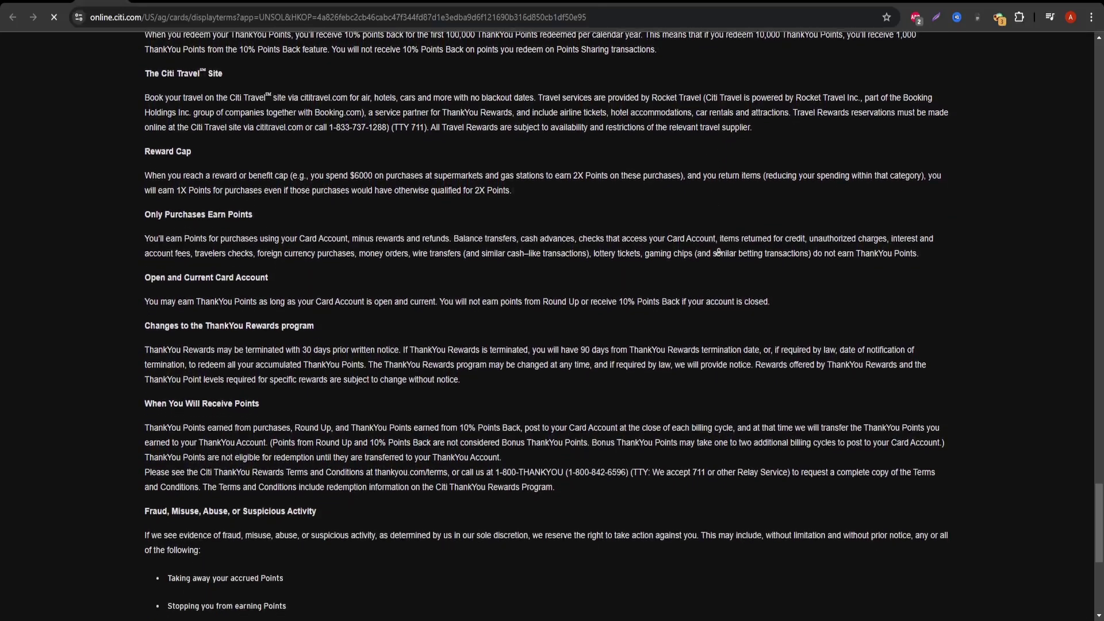
pyautogui.scroll(-1, 719, 253)
pyautogui.scroll(-1, 719, 253)
pyautogui.scroll(-1, 719, 252)
pyautogui.scroll(-1, 719, 253)
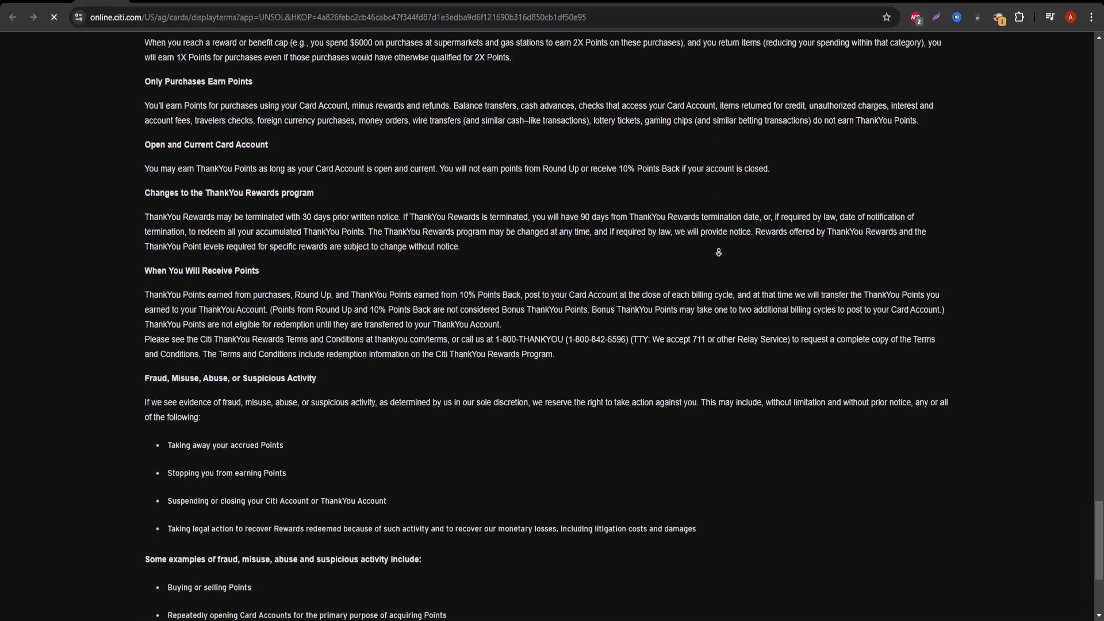
pyautogui.scroll(-1, 719, 252)
pyautogui.scroll(-1, 719, 252)
pyautogui.scroll(-1, 719, 252)
pyautogui.scroll(-1, 718, 253)
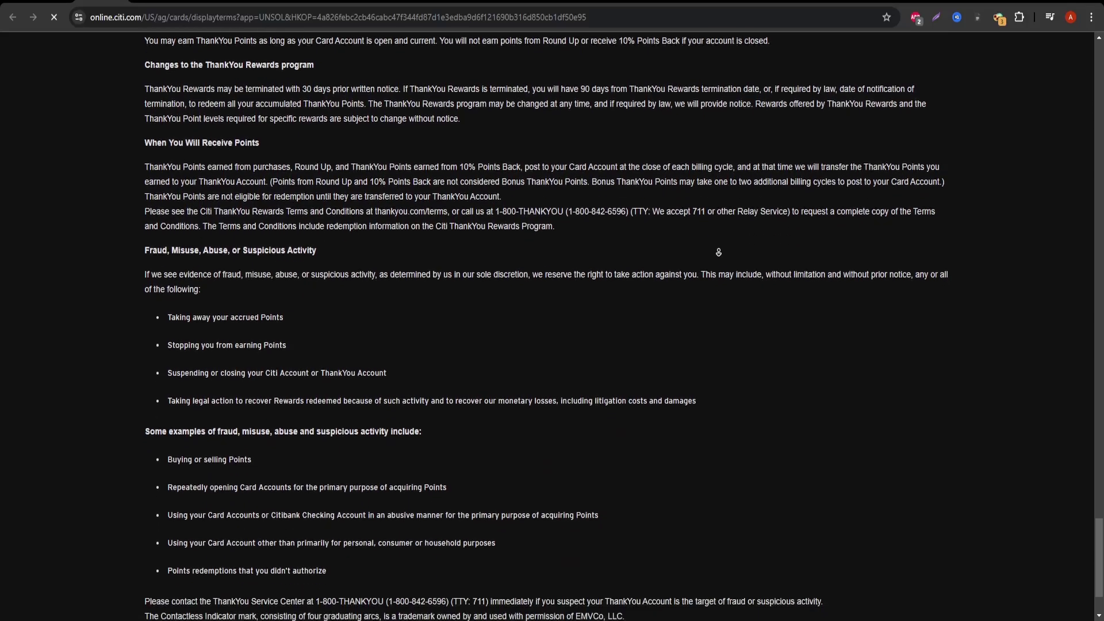
pyautogui.scroll(-1, 719, 253)
pyautogui.scroll(-1, 719, 252)
pyautogui.scroll(-1, 719, 252)
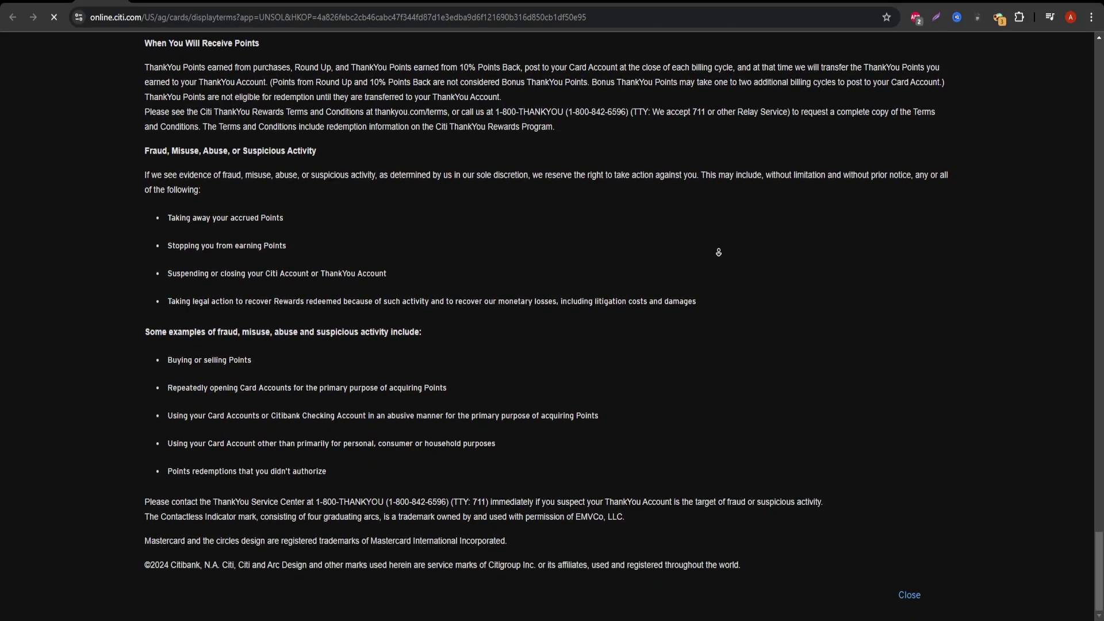